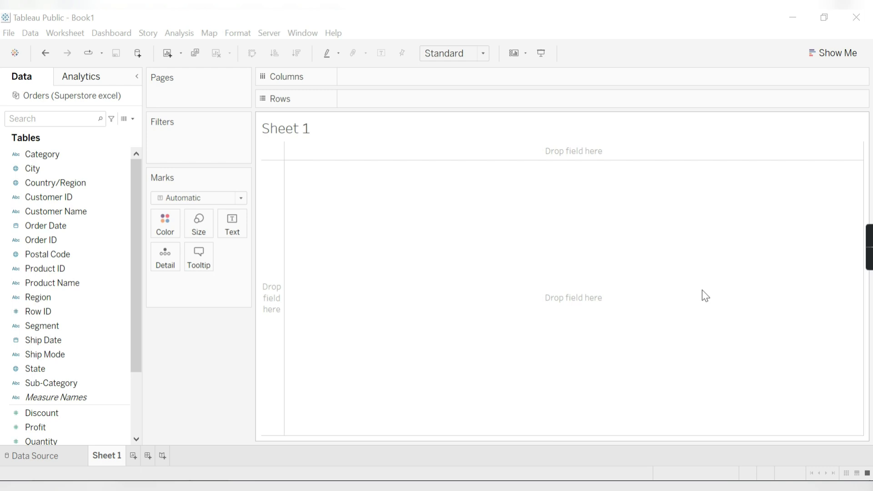
# - Build a bar chart of Profit by Segment, with Segment in columns and Profit in rows, and fit it to Entire View
pyautogui.click(26, 228)
pyautogui.moveTo(41, 329); pyautogui.dragTo(368, 78)
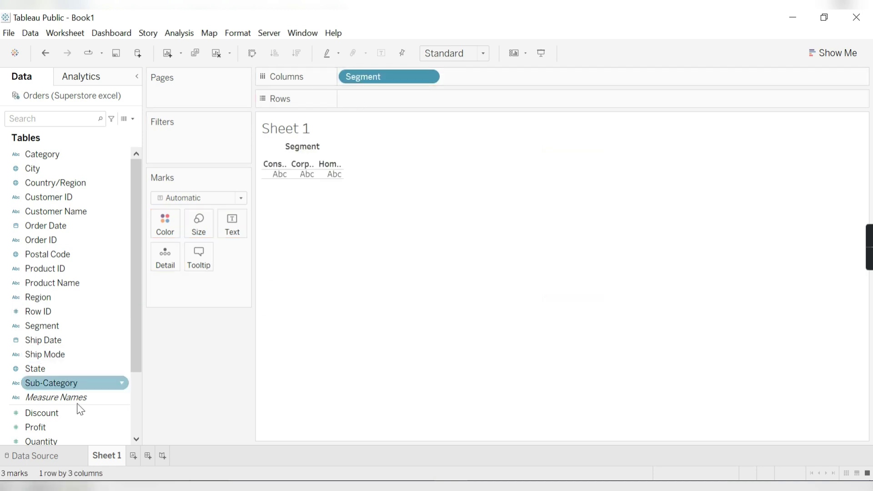
pyautogui.moveTo(52, 430); pyautogui.dragTo(369, 97)
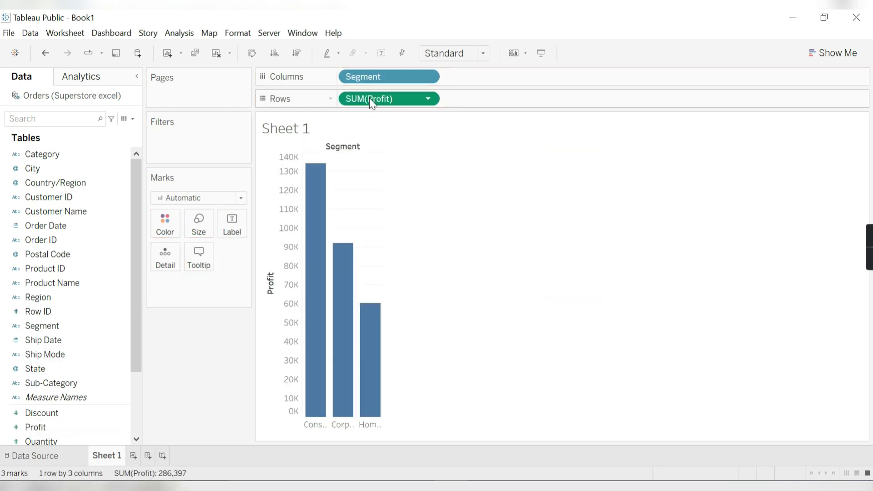
pyautogui.click(484, 56)
pyautogui.click(477, 106)
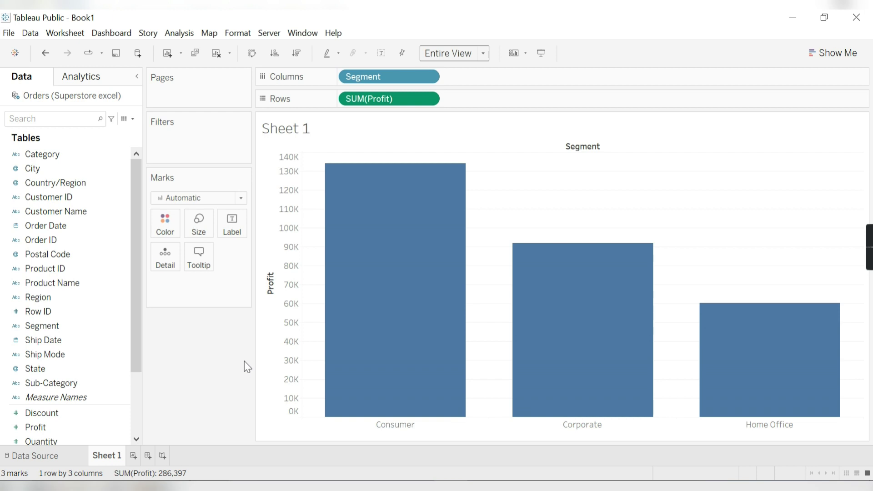
# - Open the data source filter editor for the Orders (Superstore excel) data source
pyautogui.moveTo(376, 241)
pyautogui.click(28, 456)
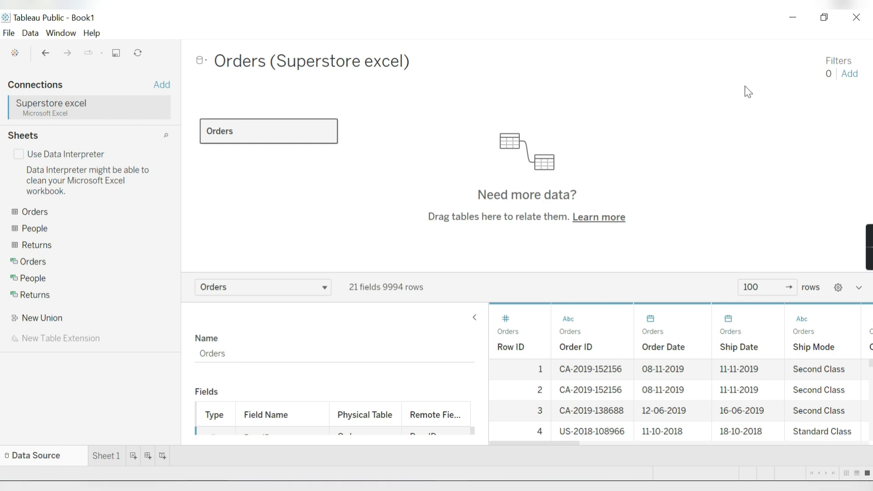
pyautogui.click(849, 75)
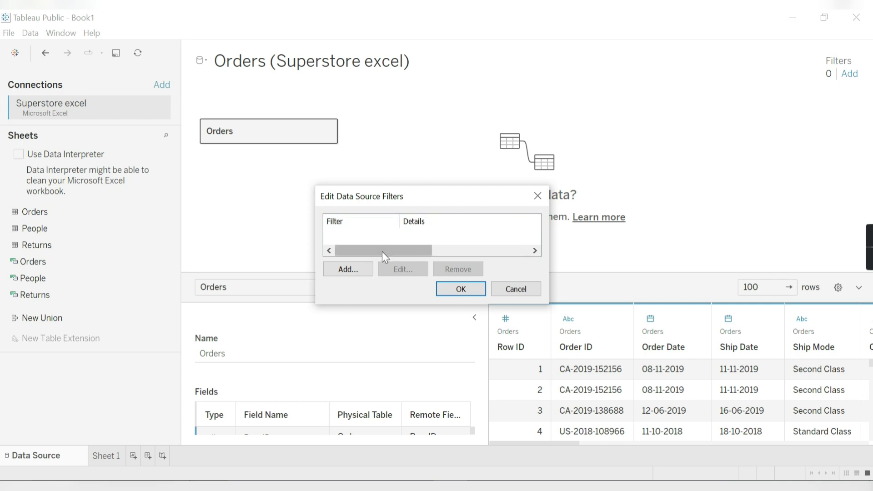
pyautogui.click(353, 269)
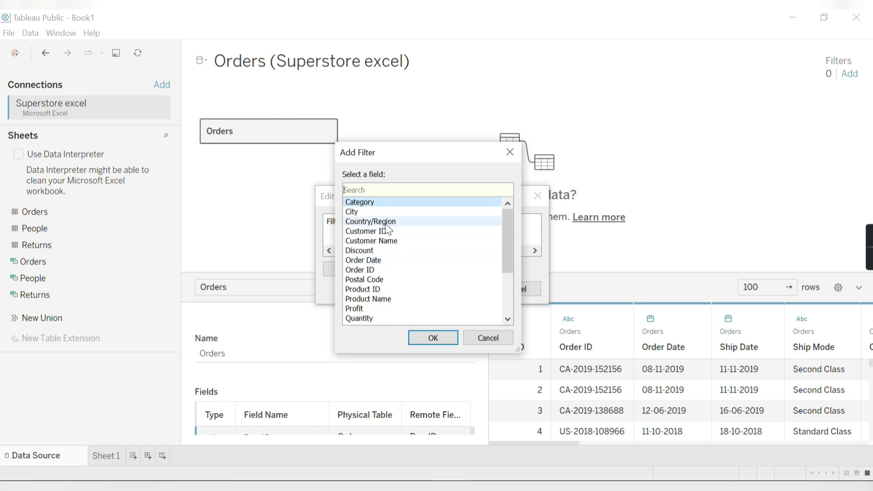
pyautogui.scroll(-1, 391, 302)
pyautogui.scroll(-1, 391, 302)
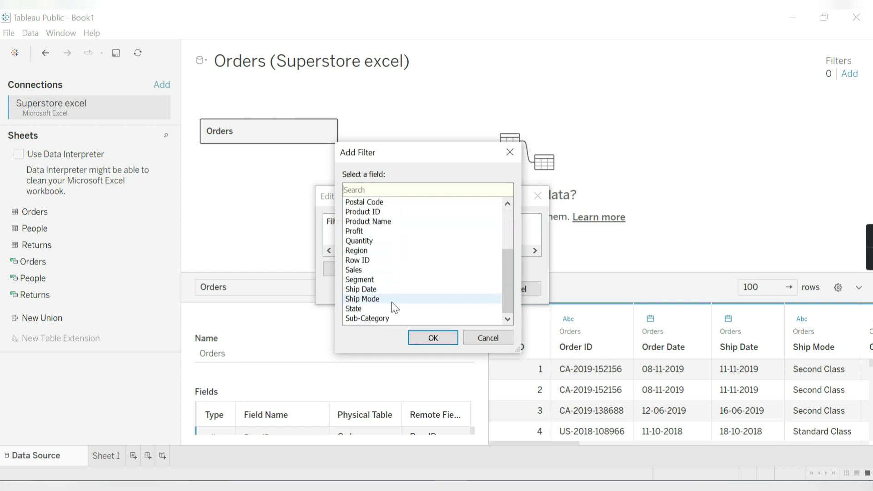
pyautogui.scroll(2, 391, 302)
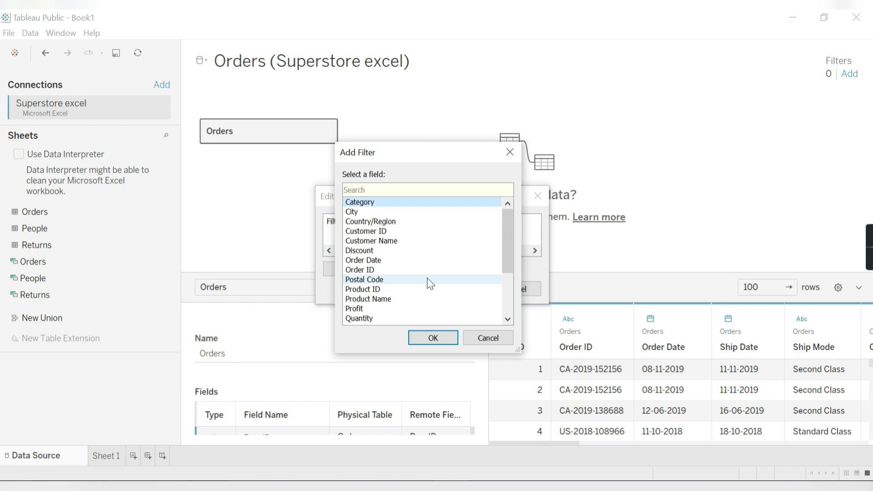
pyautogui.click(378, 258)
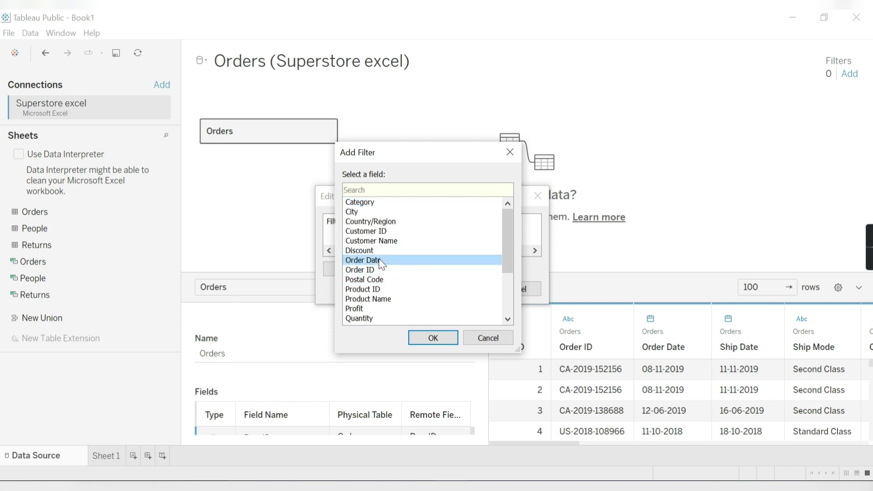
pyautogui.click(432, 337)
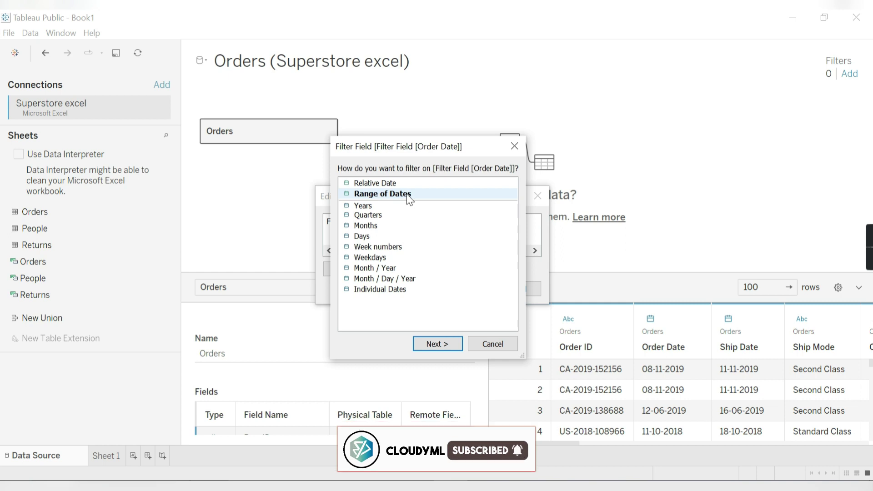
pyautogui.click(443, 344)
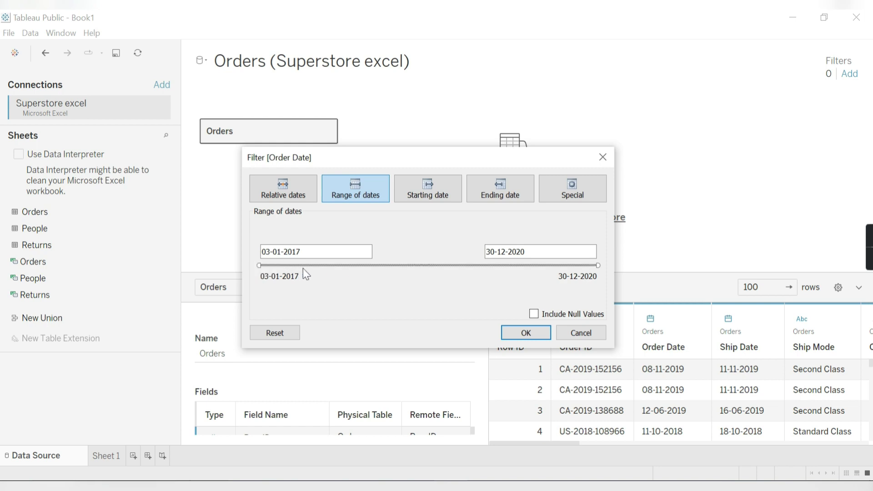
pyautogui.moveTo(257, 264)
pyautogui.mouseDown()
pyautogui.moveTo(335, 264)
pyautogui.moveTo(257, 259)
pyautogui.mouseUp()
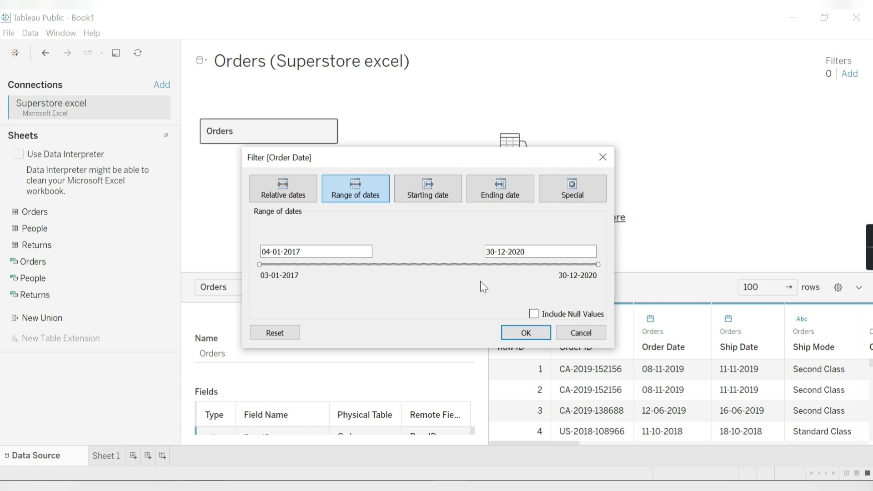
pyautogui.click(603, 164)
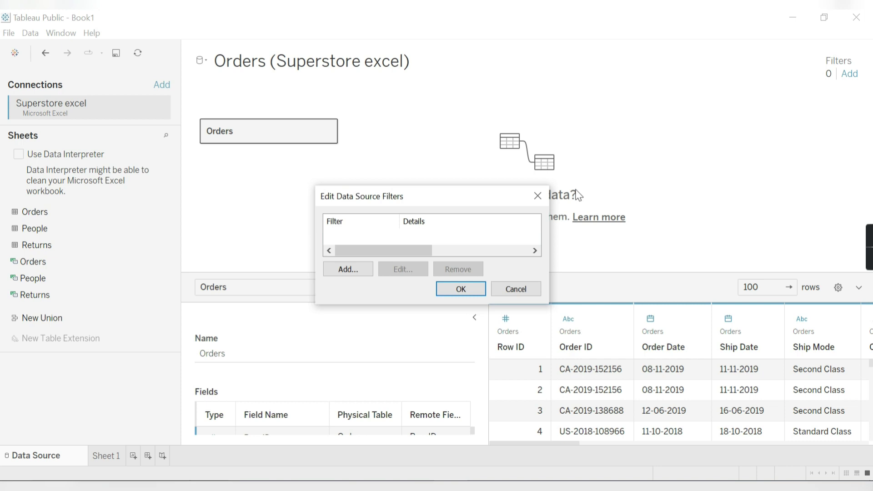
# - Add a data source filter on the year of Order Date that keeps only 2019 and 2020
pyautogui.click(343, 270)
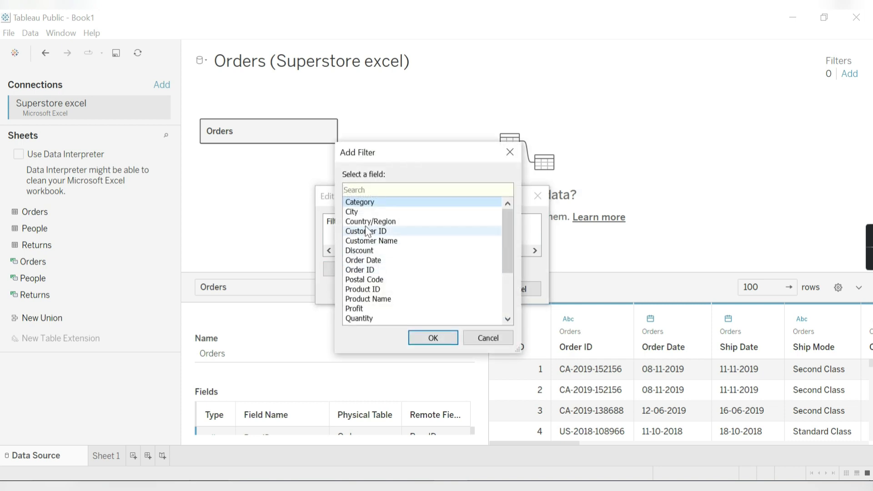
pyautogui.click(374, 261)
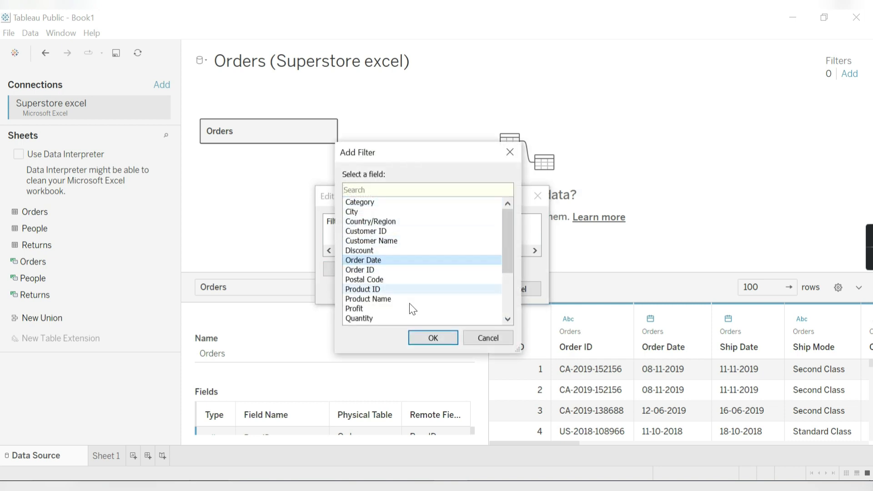
pyautogui.click(432, 338)
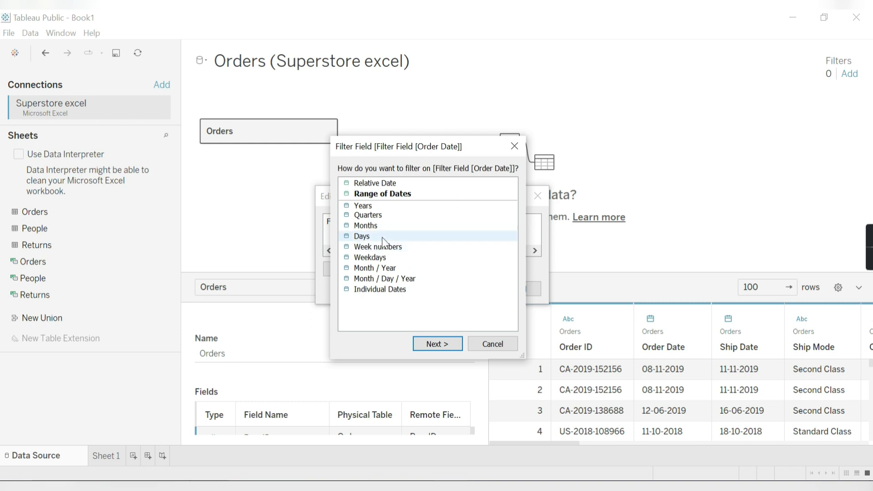
pyautogui.click(366, 209)
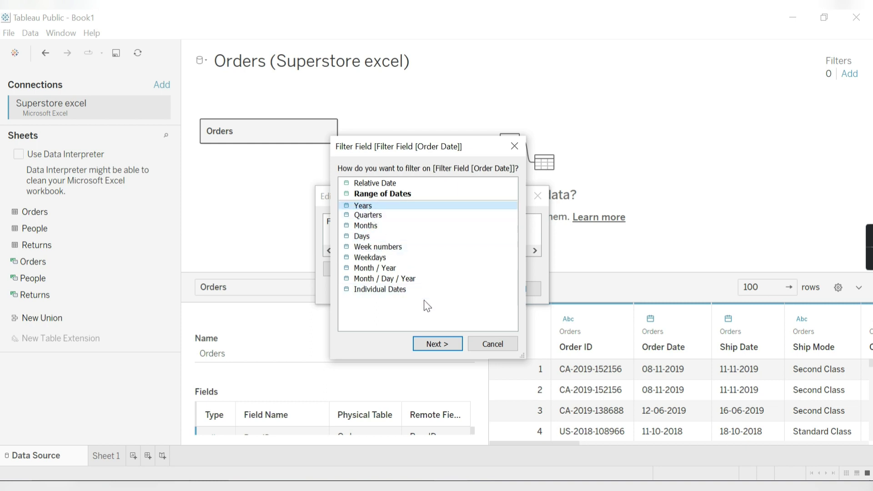
pyautogui.click(434, 342)
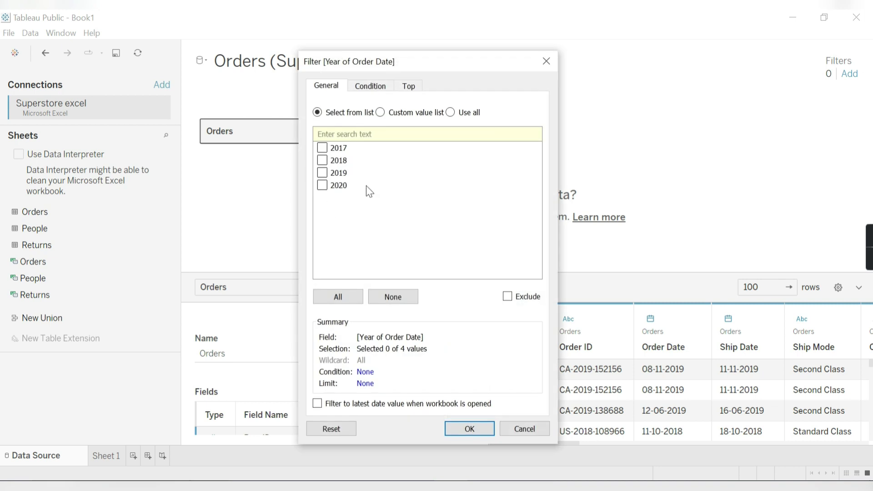
pyautogui.click(321, 186)
pyautogui.click(321, 186)
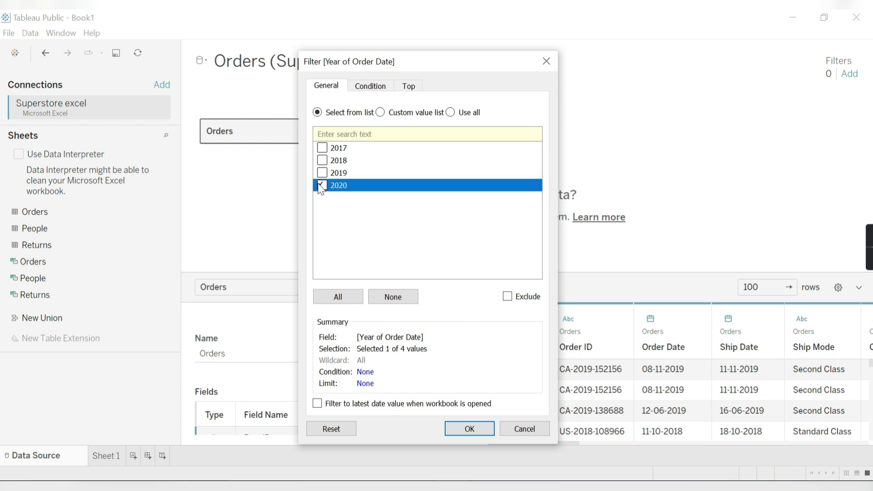
pyautogui.click(321, 173)
pyautogui.click(474, 429)
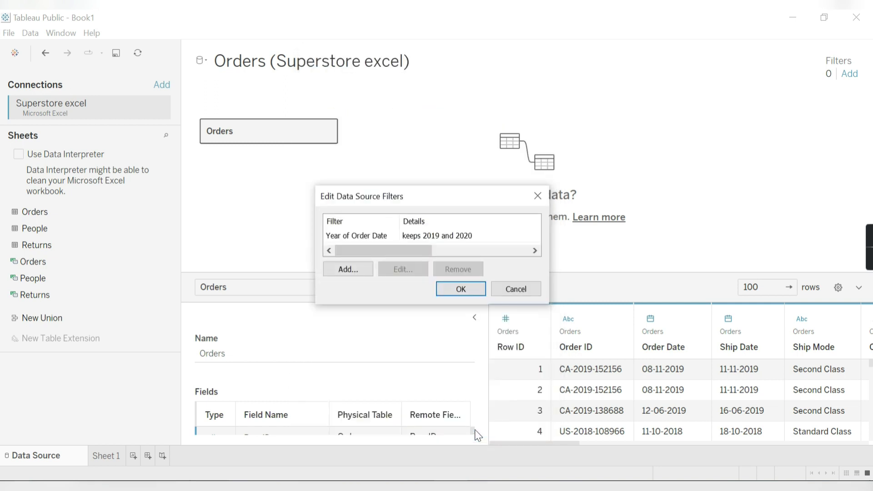
pyautogui.click(461, 289)
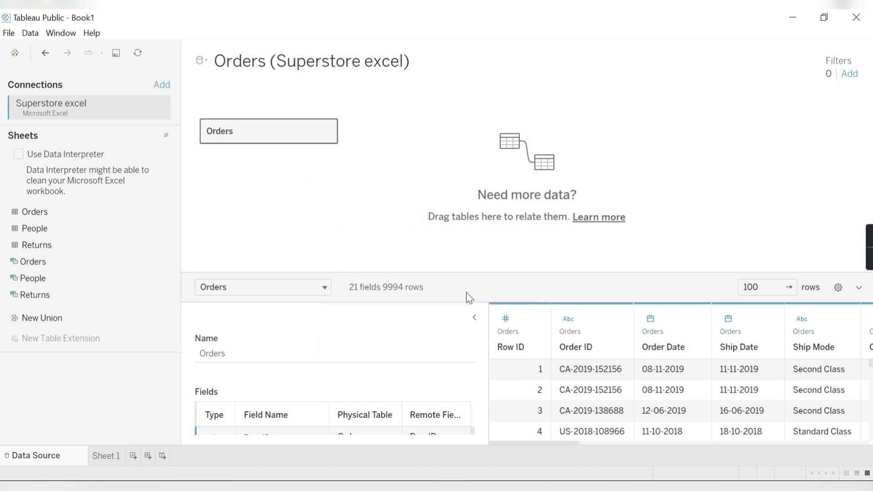
# - Return to Sheet 1 and replace Profit with Sales as the row measure of the Segment chart
pyautogui.click(102, 454)
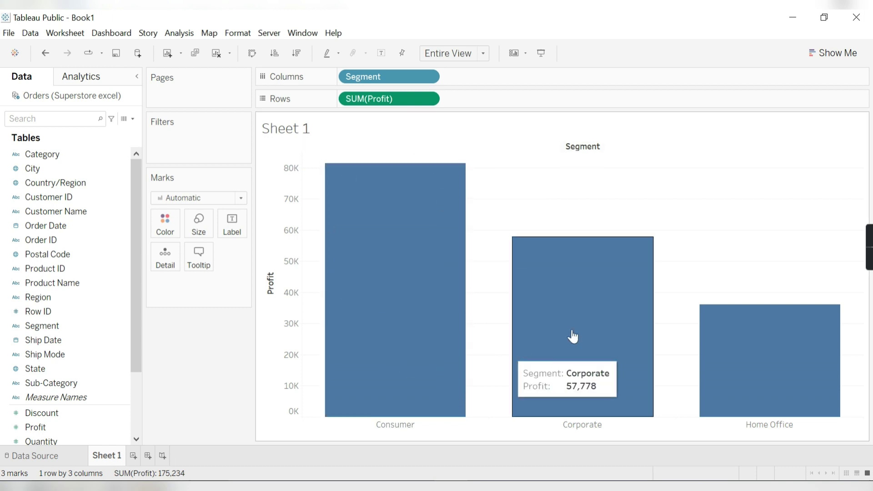
pyautogui.moveTo(339, 320)
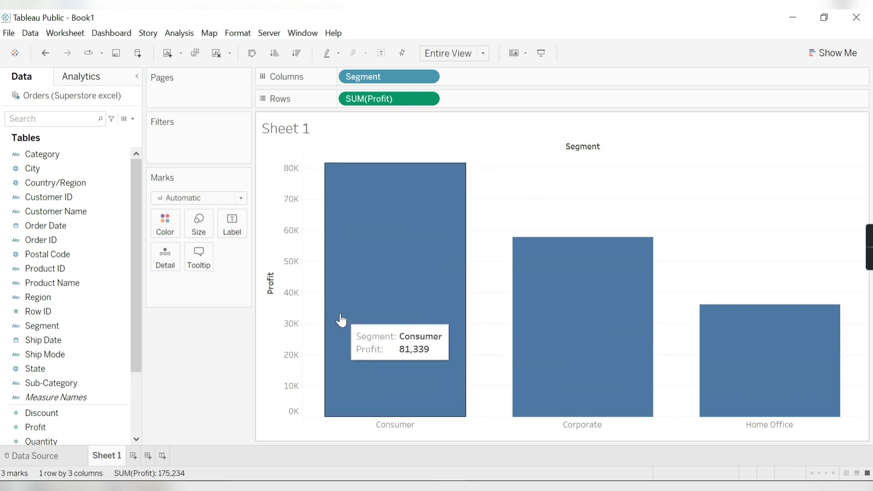
pyautogui.moveTo(357, 97); pyautogui.dragTo(182, 351)
pyautogui.click(55, 427)
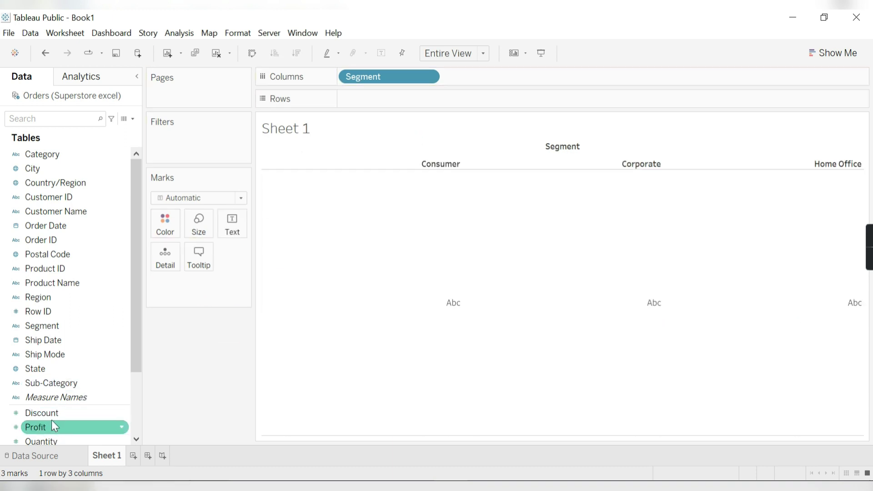
pyautogui.scroll(-1, 53, 416)
pyautogui.moveTo(52, 440); pyautogui.dragTo(385, 98)
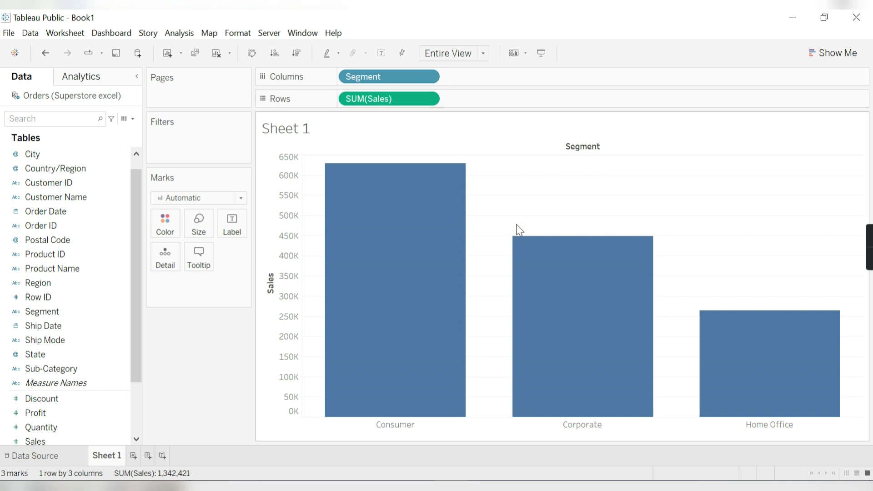
# - Remove the Year of Order Date filter from the Orders (Superstore excel) data source
pyautogui.moveTo(468, 167)
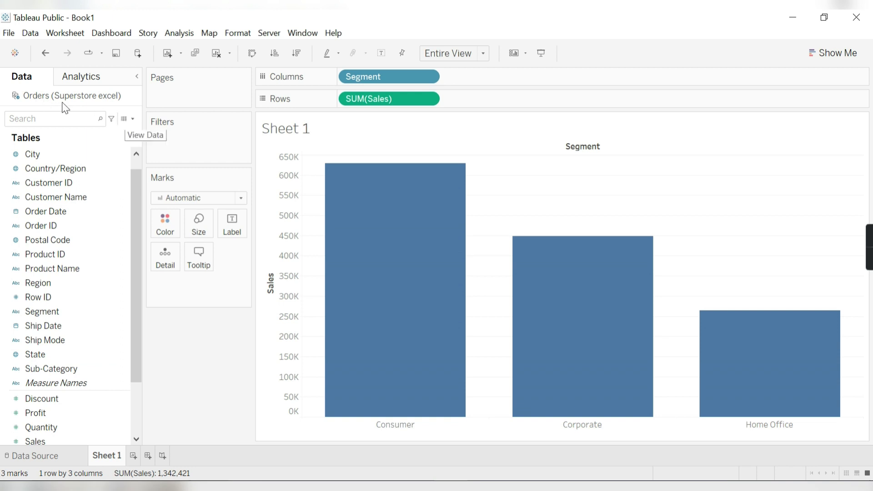
pyautogui.rightClick(40, 97)
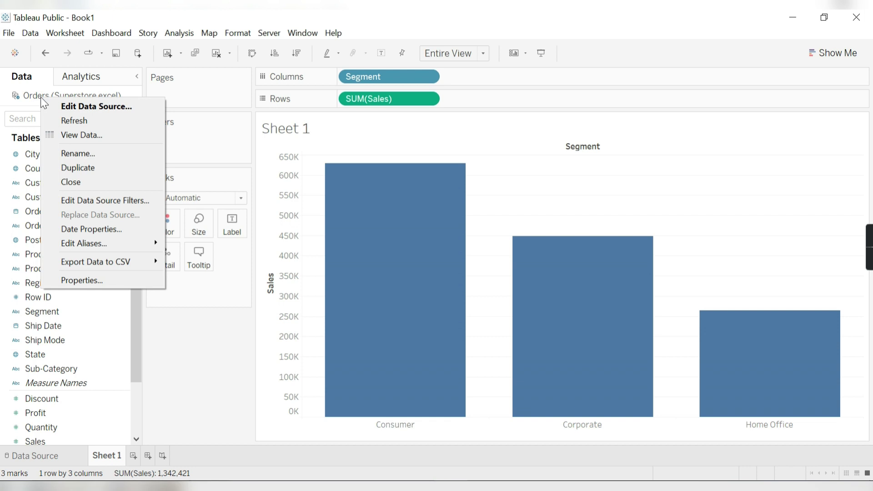
pyautogui.click(105, 108)
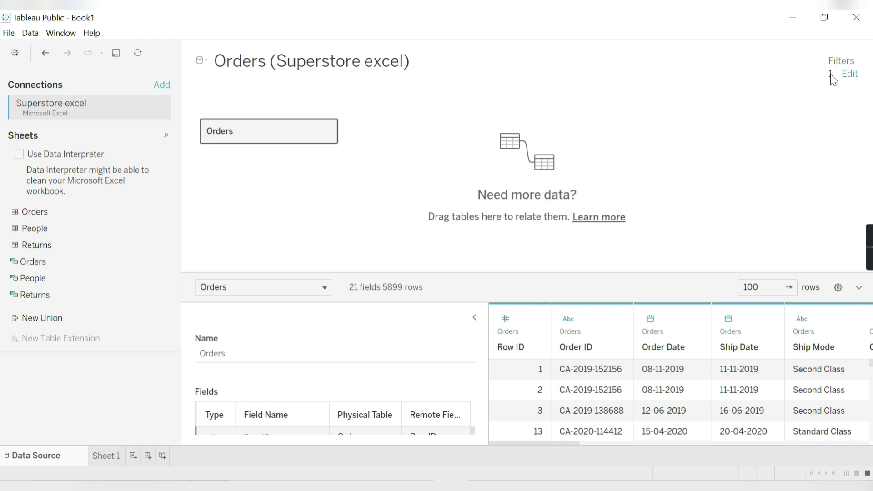
pyautogui.click(849, 75)
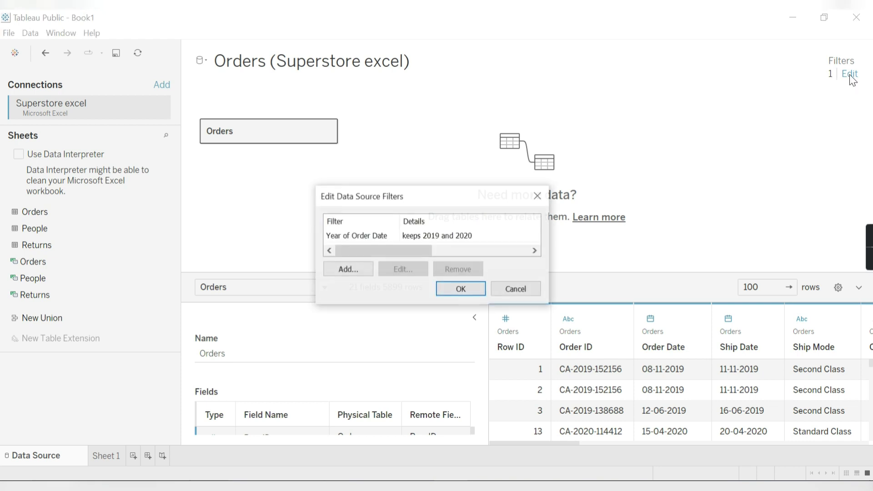
pyautogui.click(424, 237)
pyautogui.hscroll(1, 422, 236)
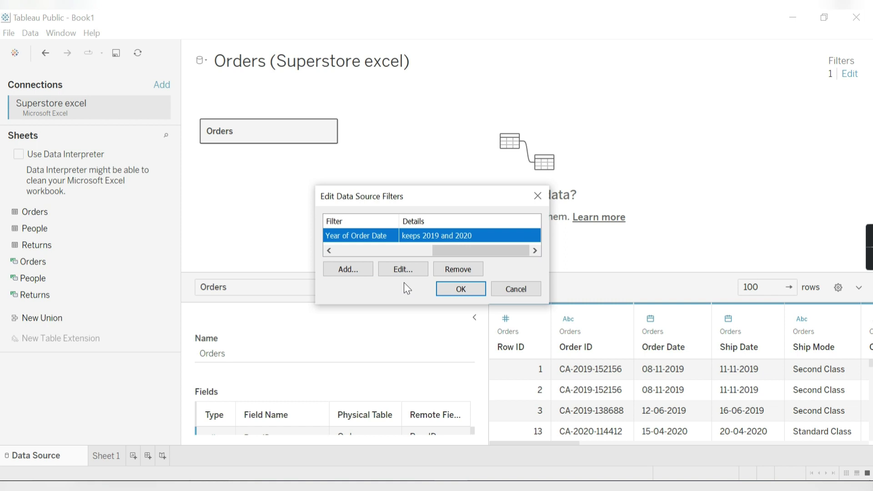
pyautogui.click(454, 269)
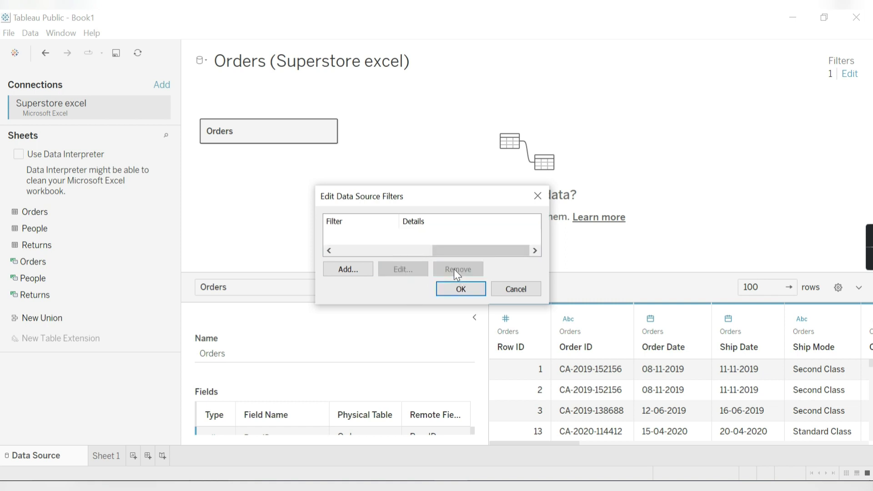
pyautogui.click(460, 293)
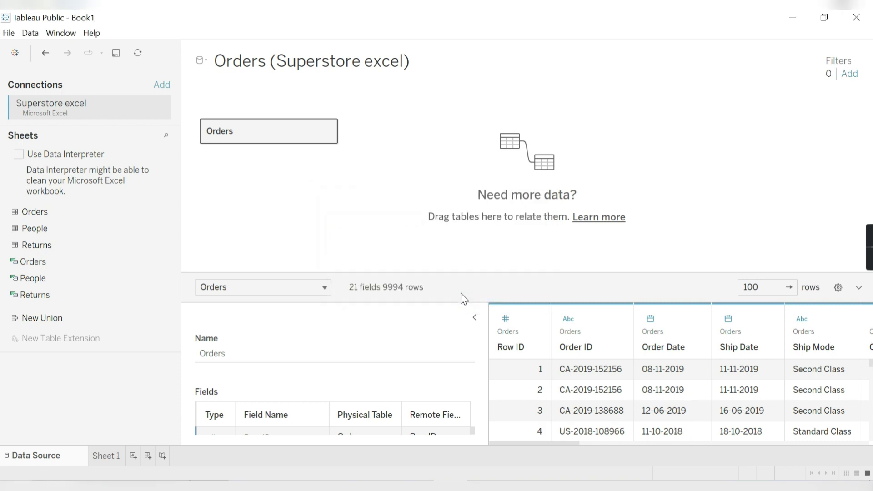